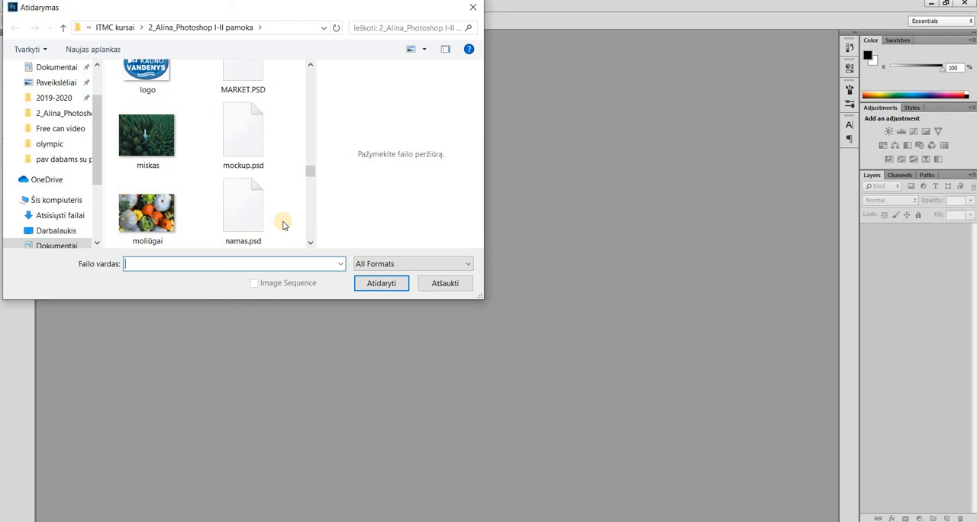
Open the uztrauktukas image from the 2_Alina_Photoshop I-II pamoka folder
scroll(283, 225, down, 3)
click(154, 224)
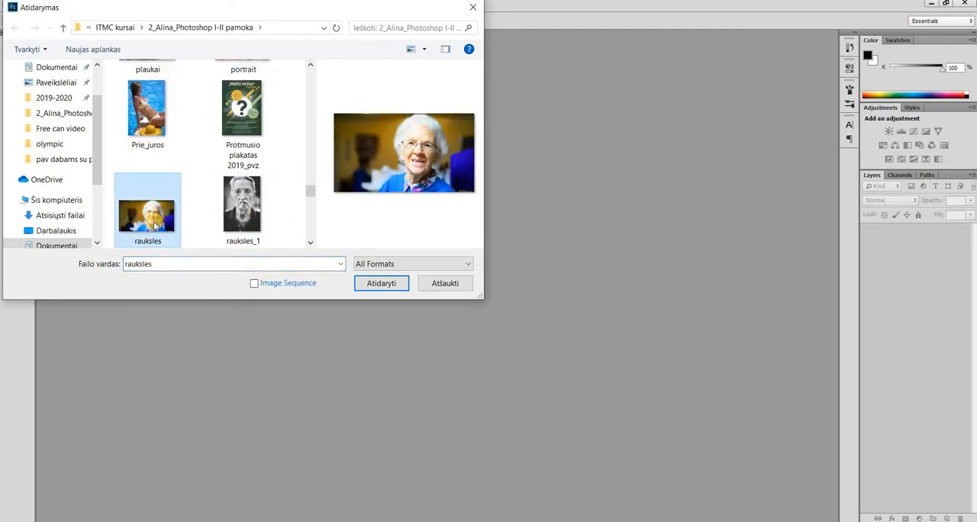
scroll(155, 191, down, 3)
click(147, 103)
click(381, 283)
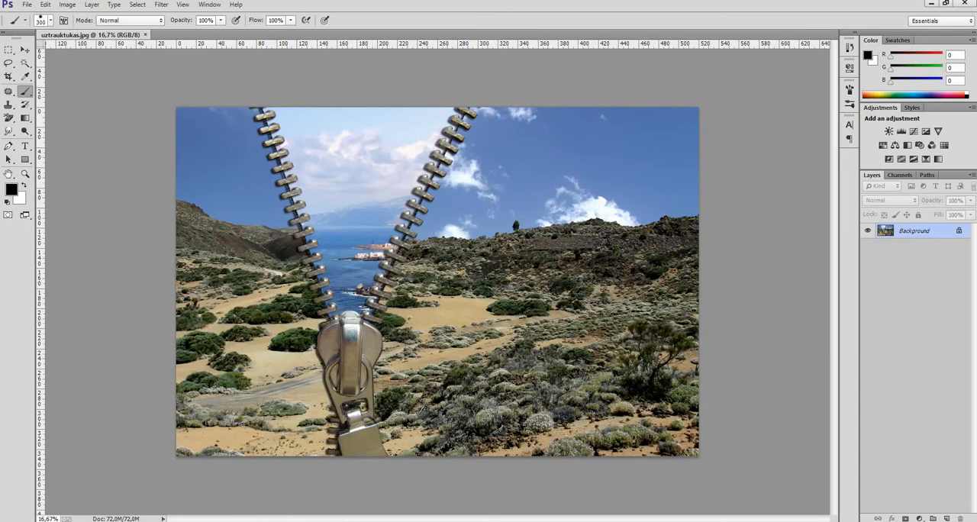
Bring the sun set1 photo from the file explorer into the document and commit its placement
mouse_move(324, 519)
click(364, 491)
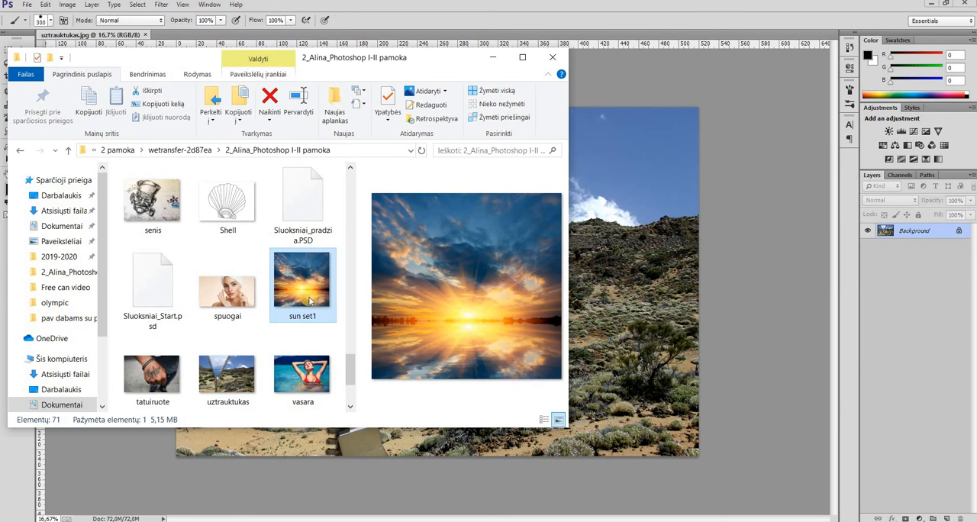
drag(297, 285, 642, 279)
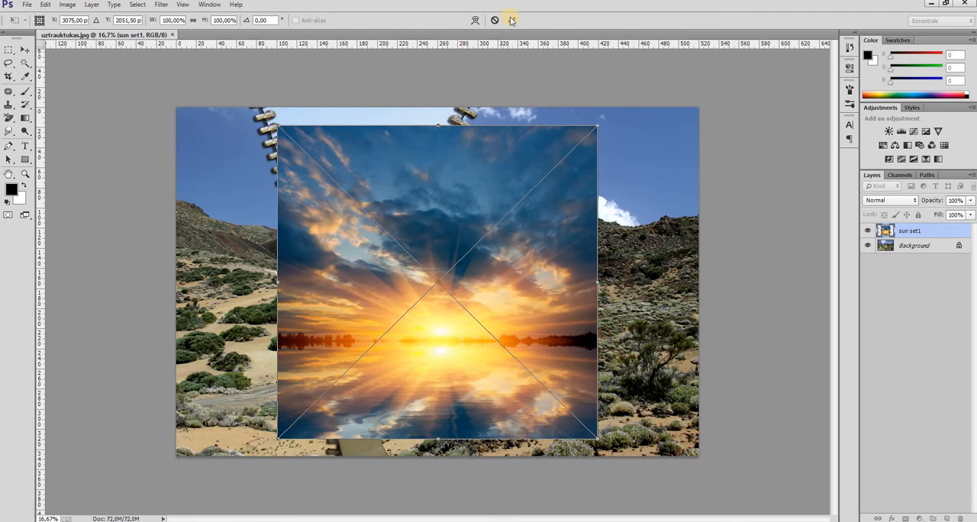
click(512, 21)
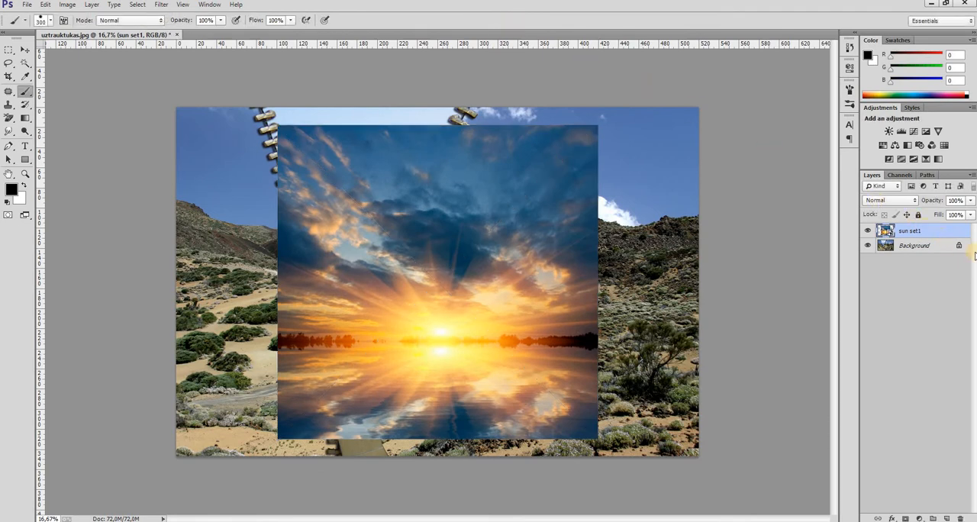
Convert the locked Background into a regular layer named Layer 0
double_click(959, 247)
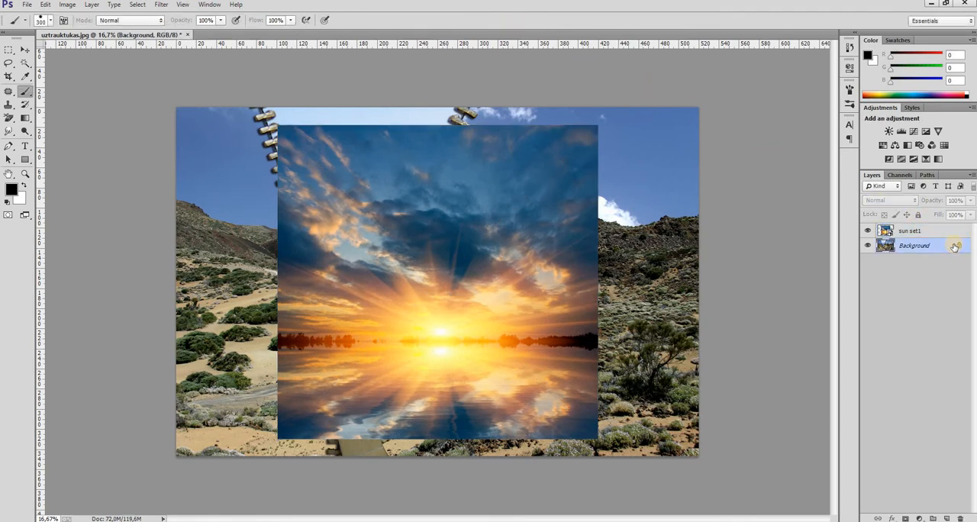
click(574, 171)
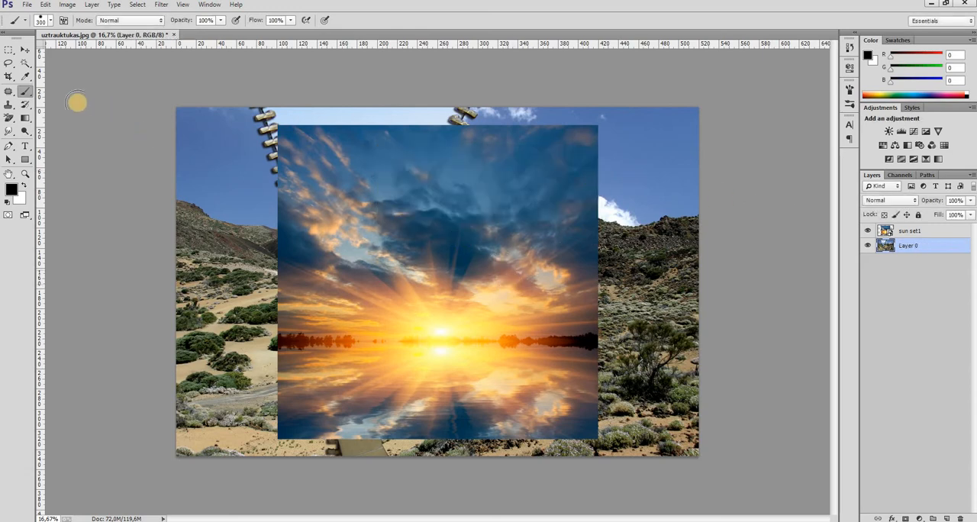
With the Move tool, shift the sunset image up and to the left over the zipper opening
click(24, 50)
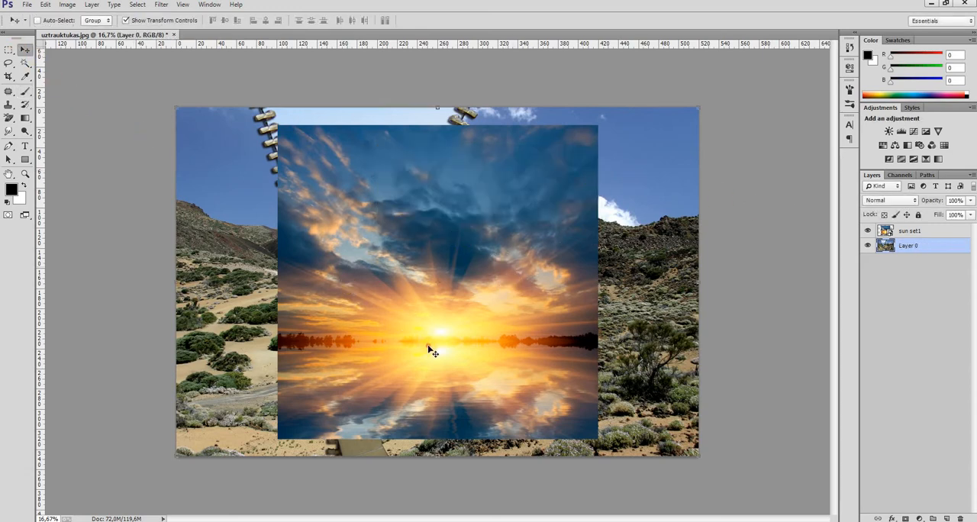
mouse_move(433, 345)
mouse_down()
mouse_move(374, 284)
mouse_move(430, 335)
mouse_move(432, 350)
mouse_up()
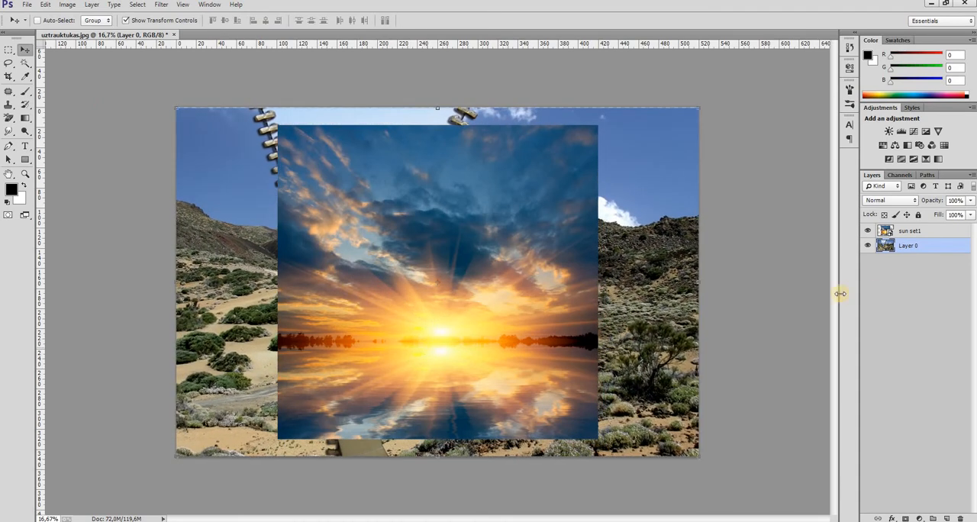
click(909, 231)
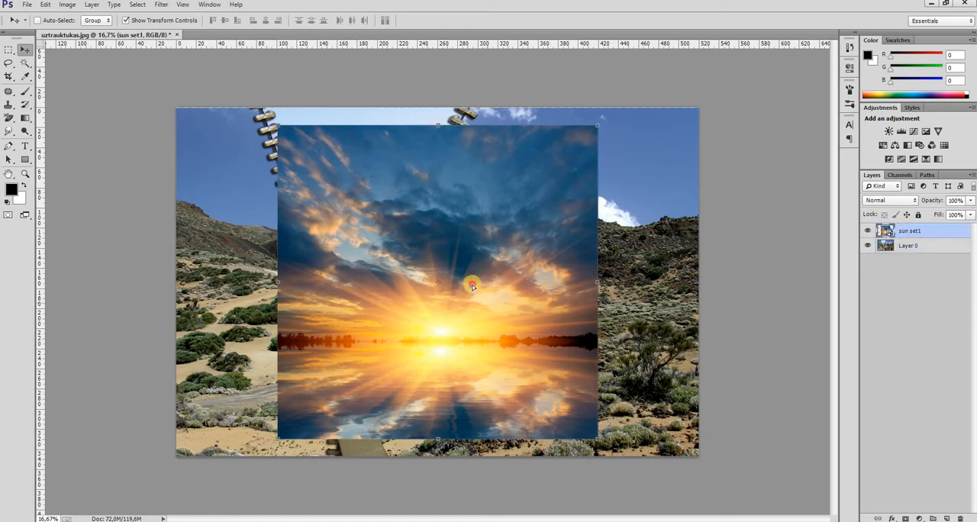
drag(472, 284, 390, 219)
Put Layer 0 above the sun set1 layer and add a layer mask to Layer 0
drag(922, 246, 918, 231)
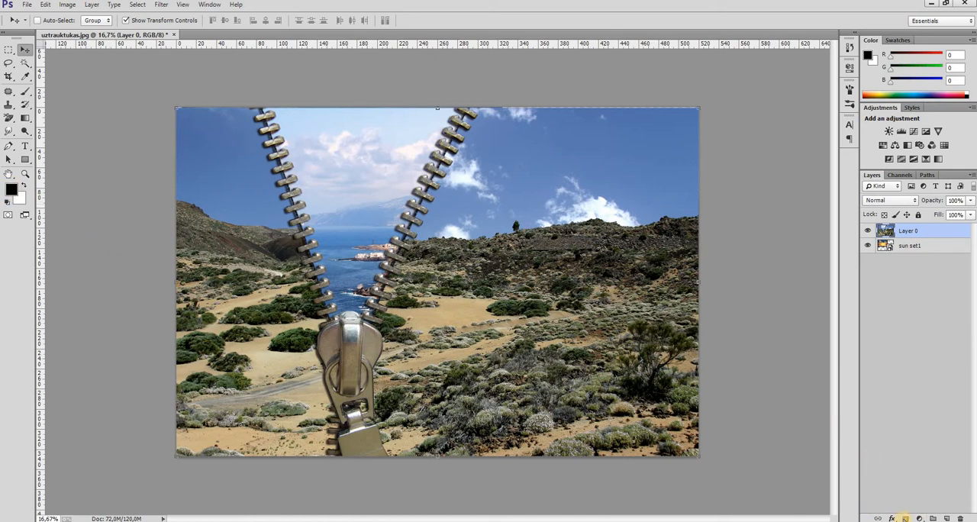
click(905, 519)
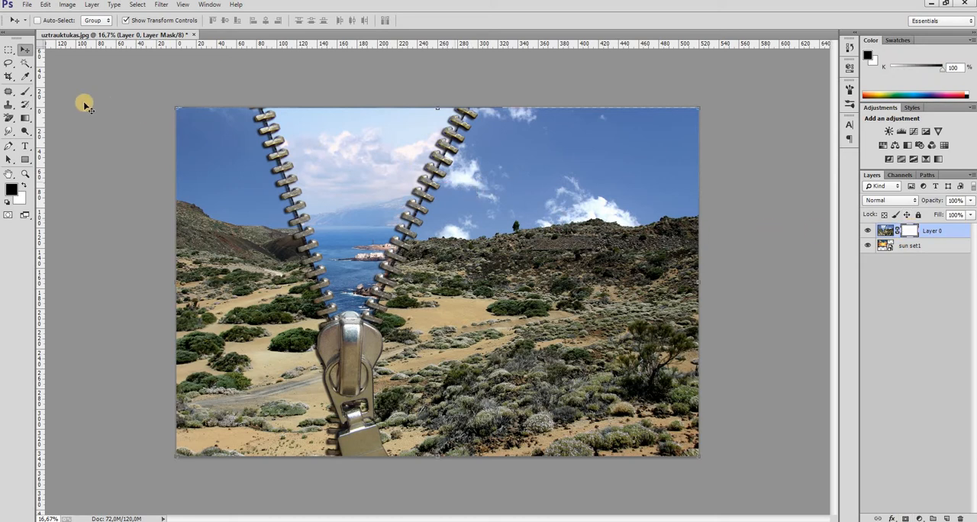
With the Brush tool in black, paint on Layer 0's mask between the zipper halves to reveal the sunset
click(27, 90)
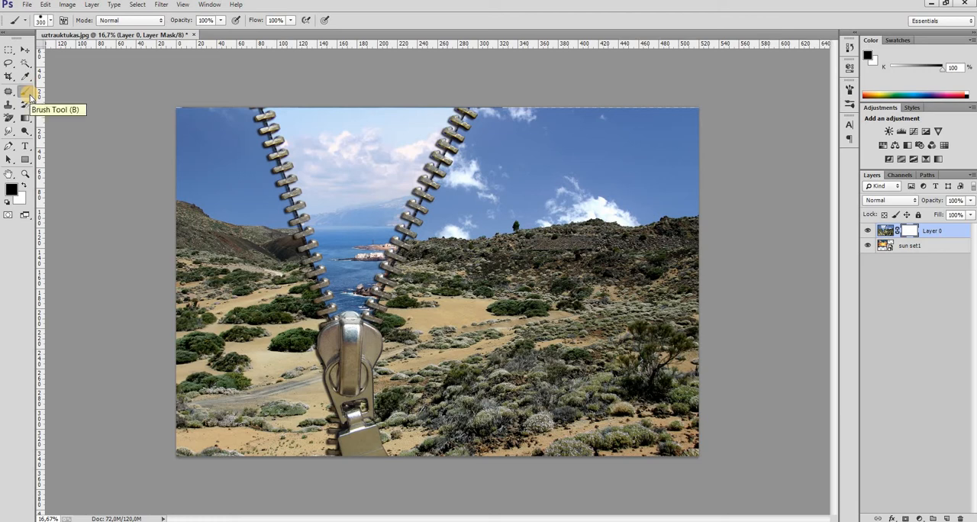
right_click(28, 95)
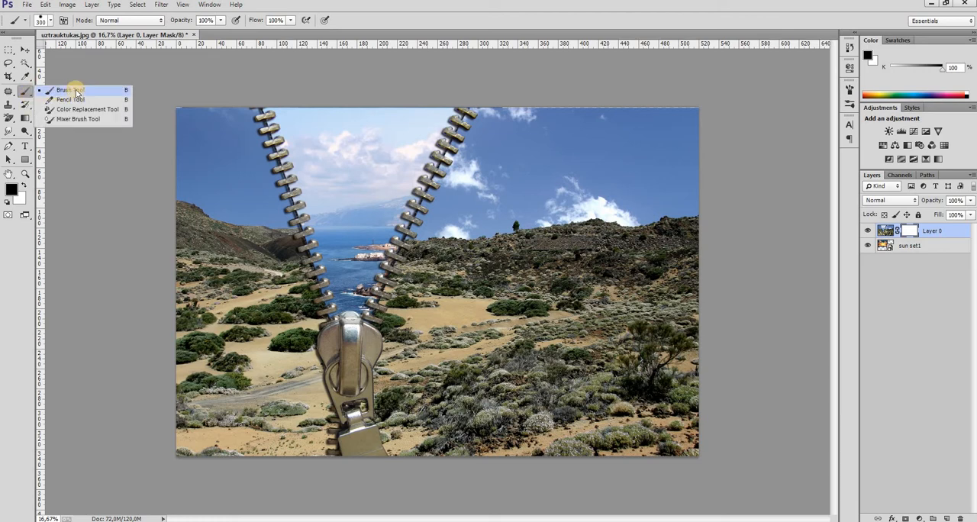
click(74, 92)
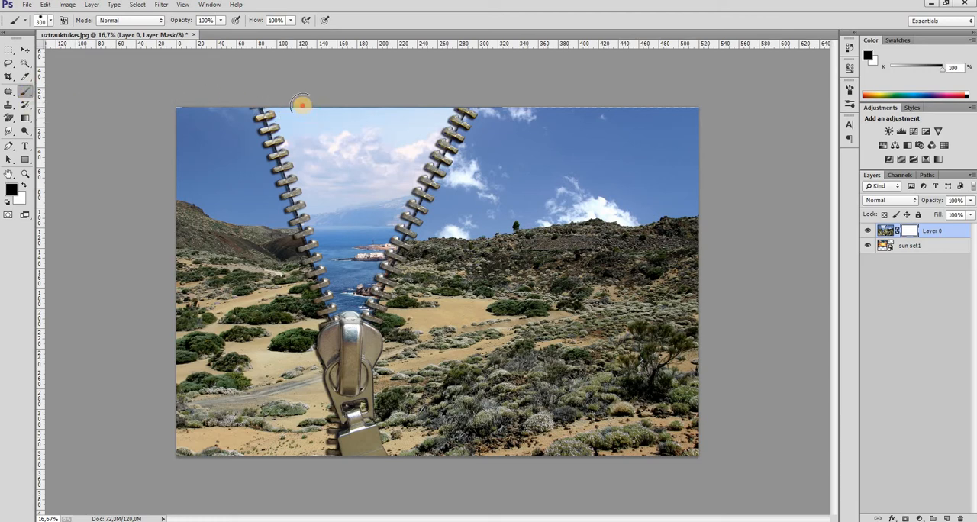
mouse_move(302, 105)
mouse_down()
mouse_move(338, 181)
mouse_move(348, 266)
mouse_up()
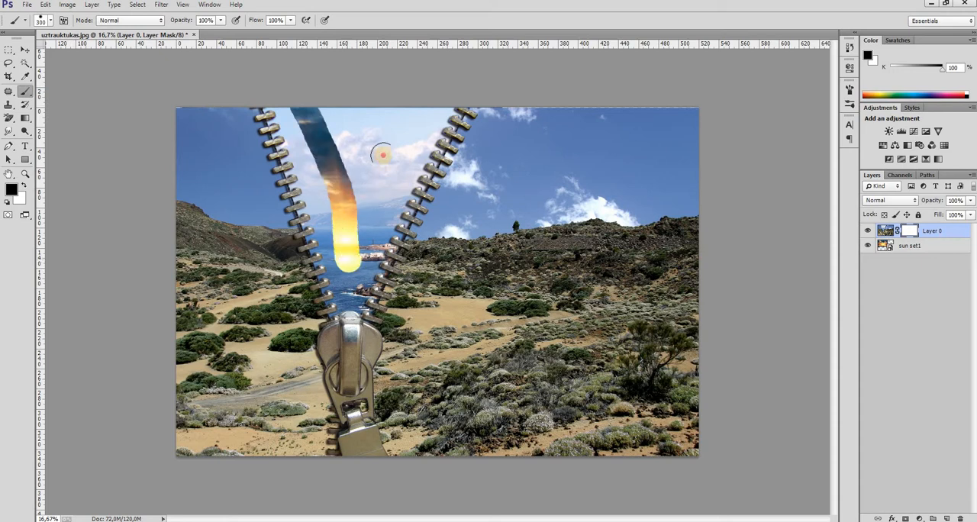
mouse_move(359, 214)
mouse_down()
mouse_move(415, 113)
mouse_move(378, 113)
mouse_move(433, 100)
mouse_move(359, 251)
mouse_move(351, 292)
mouse_move(294, 122)
mouse_move(358, 130)
mouse_move(349, 197)
mouse_move(432, 105)
mouse_move(391, 177)
mouse_move(348, 293)
mouse_up()
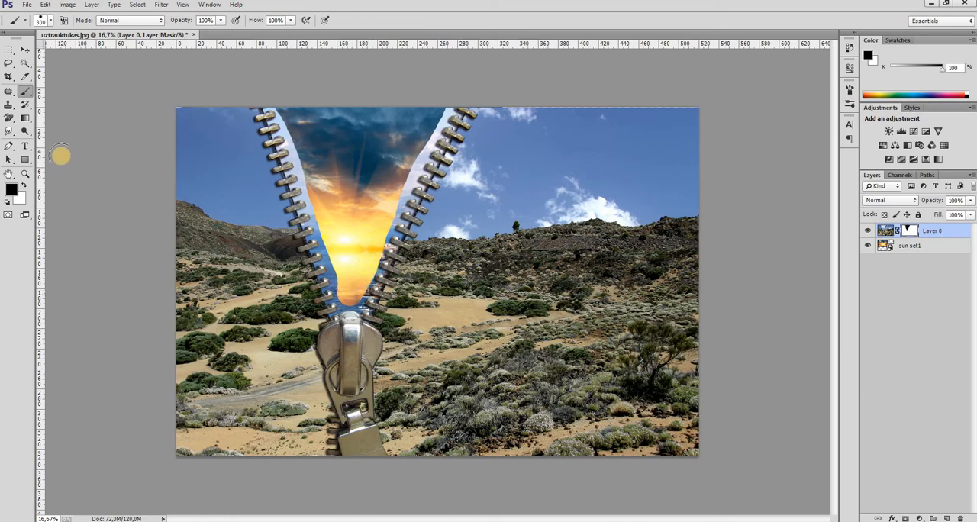
Zoom into the zipper and paint the mask further to widen the sunset opening between the teeth
click(25, 174)
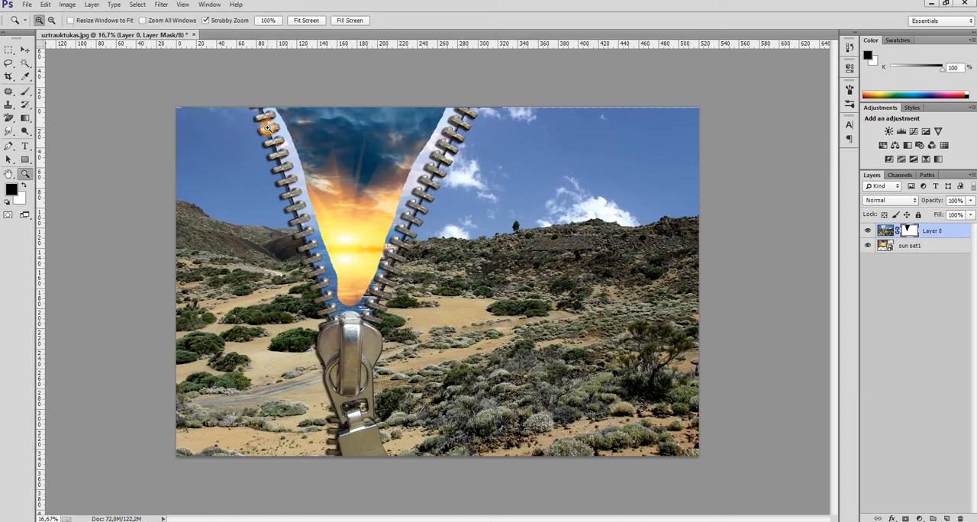
click(267, 127)
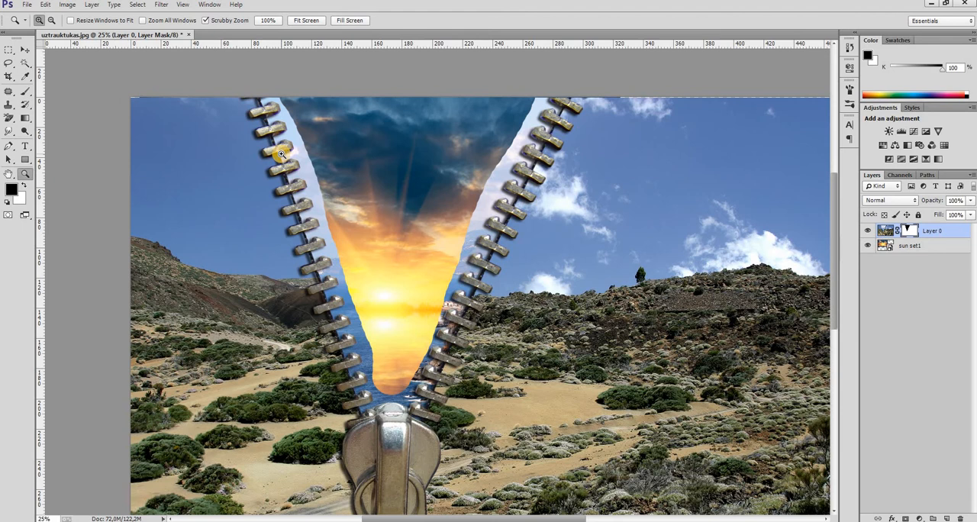
click(281, 155)
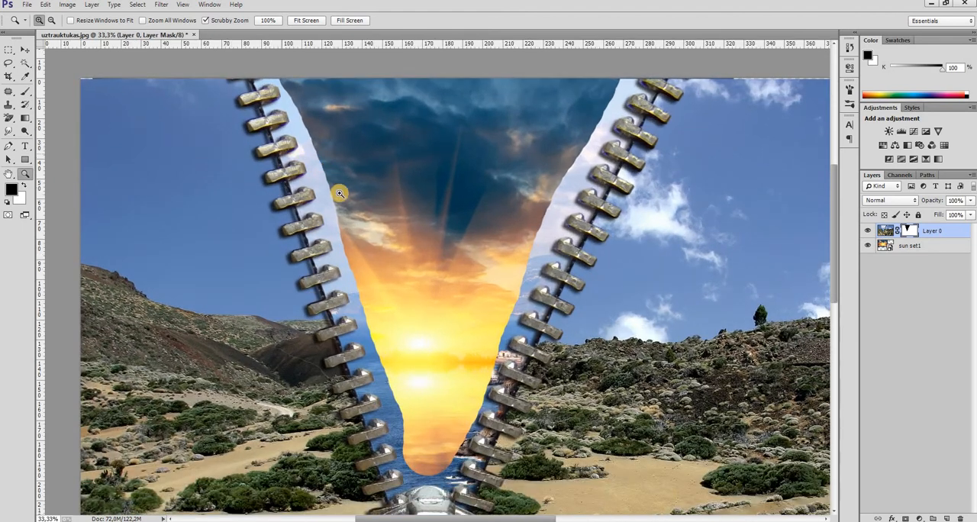
click(25, 91)
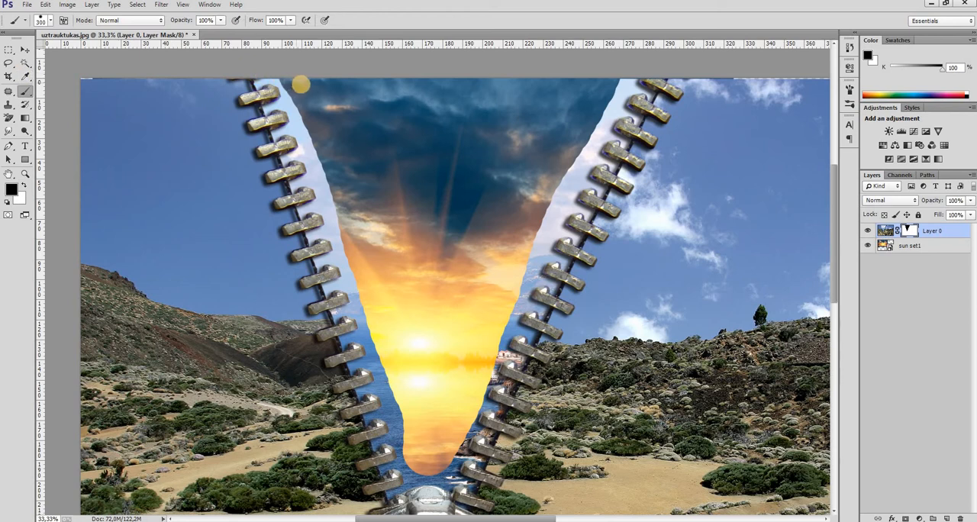
mouse_move(307, 90)
mouse_down()
mouse_move(428, 459)
mouse_move(456, 393)
mouse_up()
mouse_move(477, 356)
mouse_down()
mouse_move(514, 244)
mouse_move(613, 69)
mouse_move(597, 63)
mouse_move(558, 82)
mouse_up()
Shrink the brush to about 80 px and paint the mask along the upper right zipper teeth
key(bracketleft)
key(bracketleft)
key(bracketleft)
key(bracketleft)
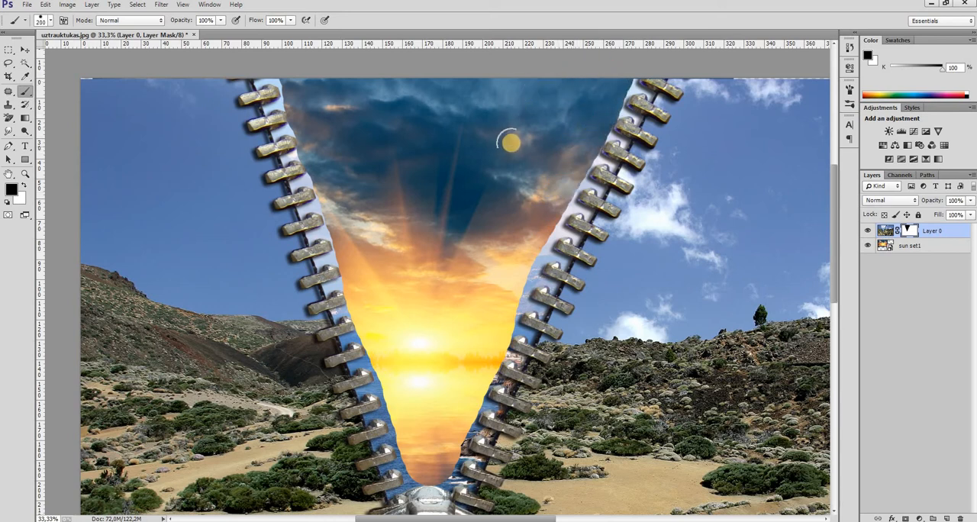
key(bracketleft)
key(bracketleft)
key(bracketleft)
key(bracketleft)
key(bracketleft)
key(bracketleft)
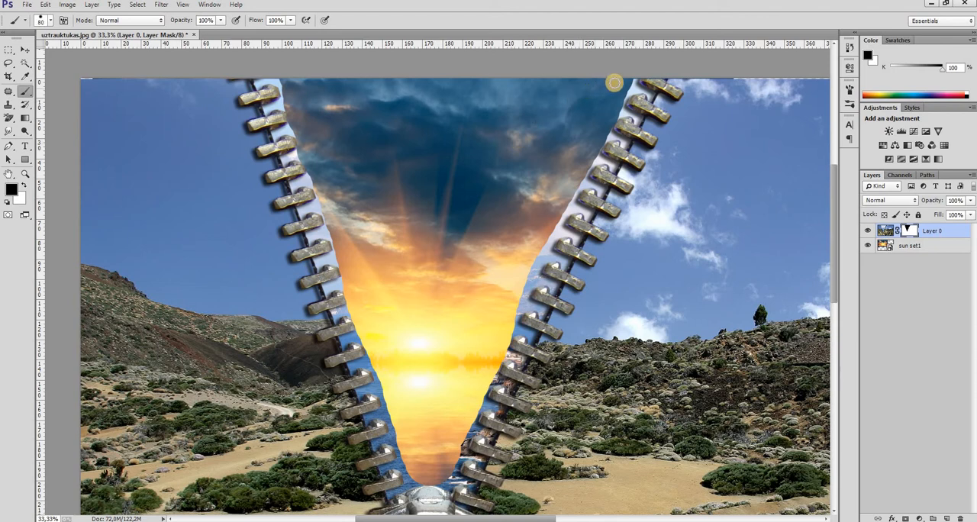
mouse_move(625, 85)
mouse_down()
mouse_move(620, 115)
mouse_move(626, 110)
mouse_move(608, 121)
mouse_move(611, 138)
mouse_move(596, 145)
mouse_move(600, 157)
mouse_move(578, 186)
mouse_move(595, 179)
mouse_move(568, 206)
mouse_up()
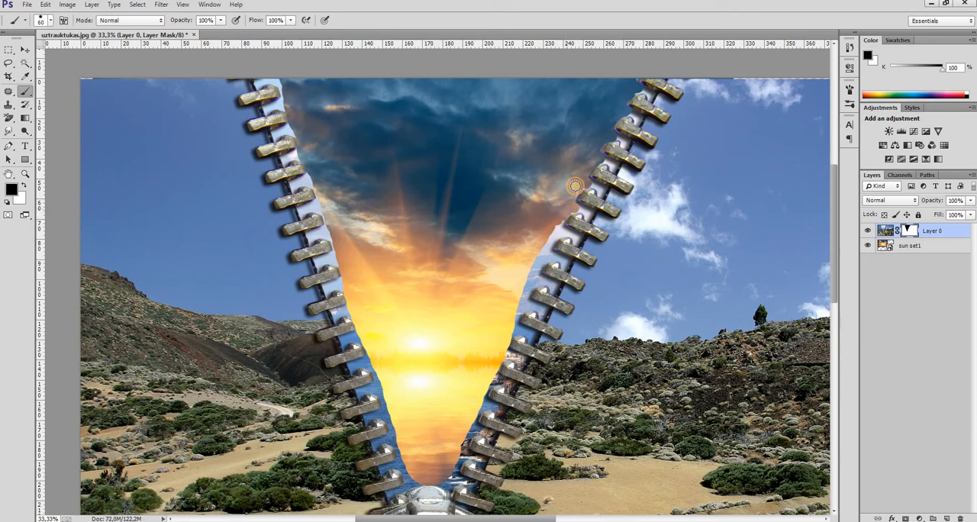
mouse_move(590, 154)
mouse_down()
mouse_move(626, 91)
mouse_move(517, 313)
mouse_move(536, 248)
mouse_move(540, 256)
mouse_up()
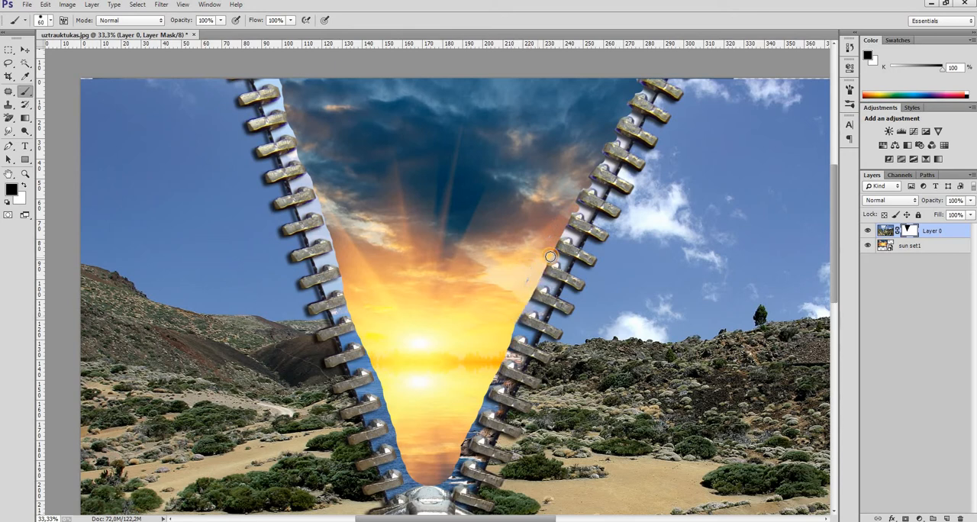
Continue painting the mask along the middle and lower part of the right zipper teeth
click(554, 258)
mouse_move(565, 227)
mouse_down()
mouse_move(573, 208)
mouse_move(533, 243)
mouse_up()
click(537, 273)
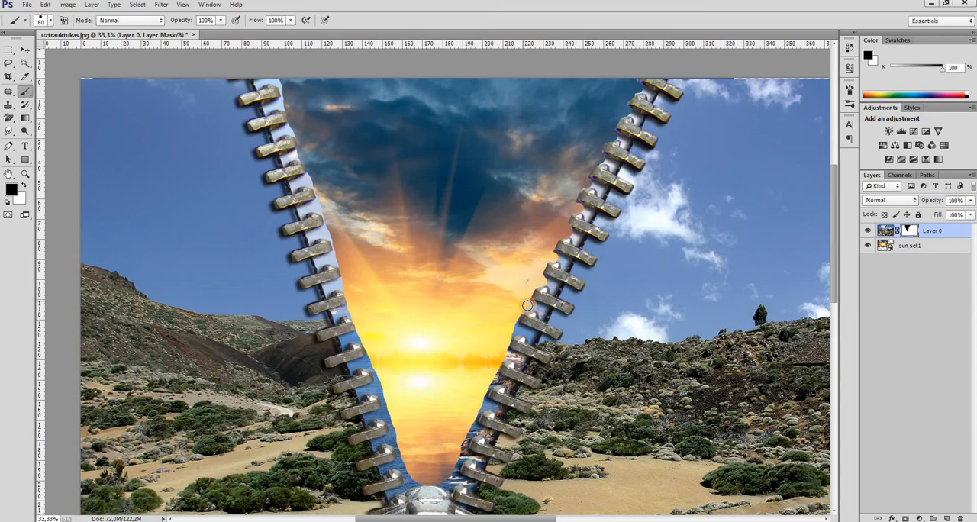
drag(527, 308, 517, 318)
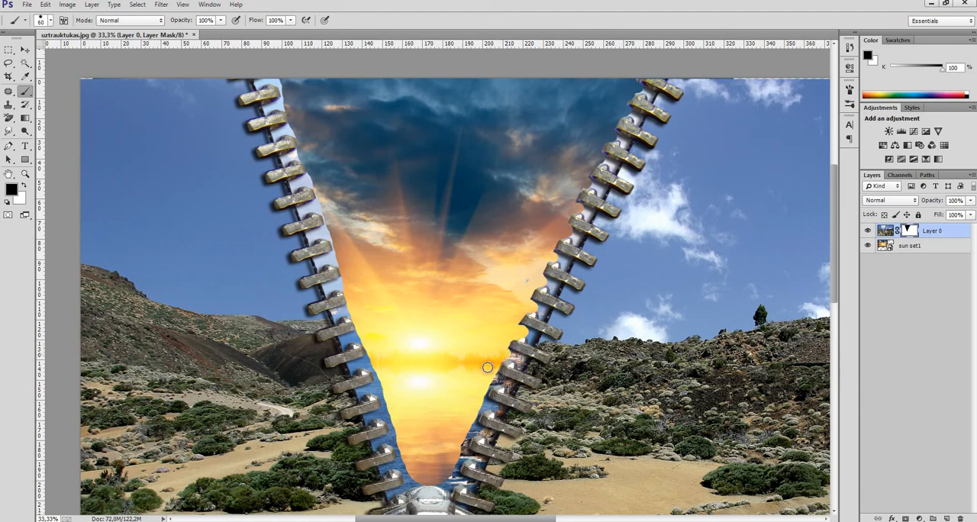
drag(496, 381, 475, 402)
Reduce the brush to 30 px and touch up the mask around the right zipper's teeth
key(bracketleft)
key(bracketleft)
key(bracketleft)
drag(491, 404, 496, 410)
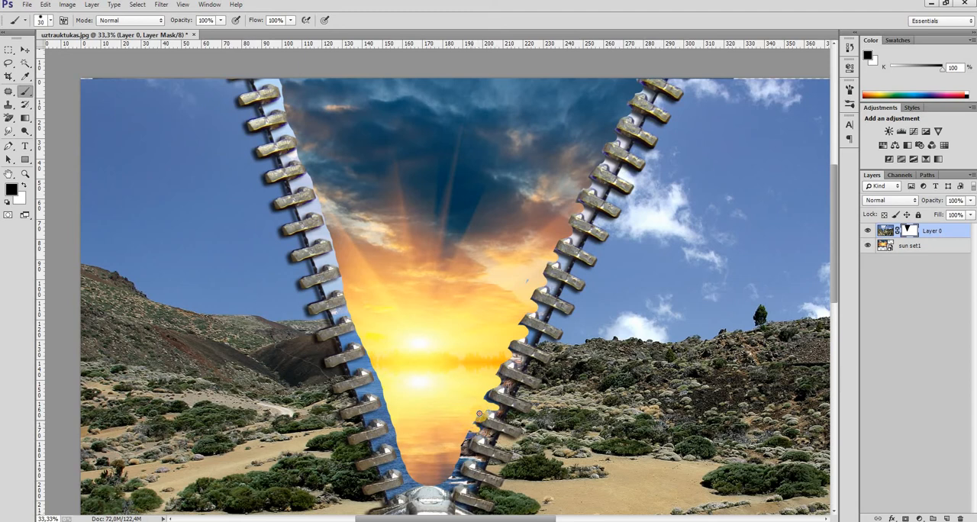
click(498, 408)
mouse_move(441, 479)
mouse_down()
mouse_move(440, 489)
mouse_move(454, 483)
mouse_move(462, 456)
mouse_move(480, 460)
mouse_move(464, 446)
mouse_up()
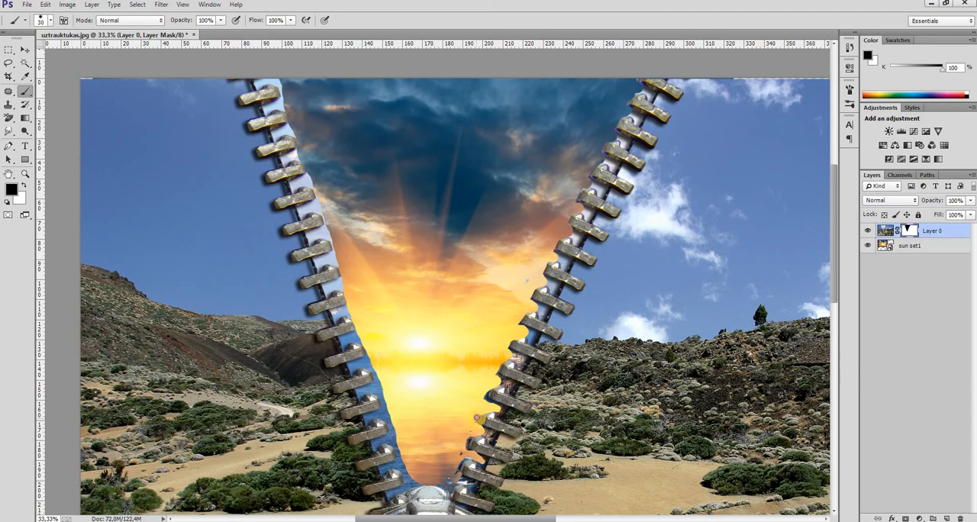
drag(477, 417, 497, 409)
mouse_move(603, 161)
mouse_down()
mouse_move(613, 126)
mouse_move(639, 108)
mouse_up()
mouse_move(638, 121)
mouse_down()
mouse_move(617, 135)
mouse_move(625, 147)
mouse_move(598, 163)
mouse_move(608, 157)
mouse_move(610, 170)
mouse_move(598, 184)
mouse_up()
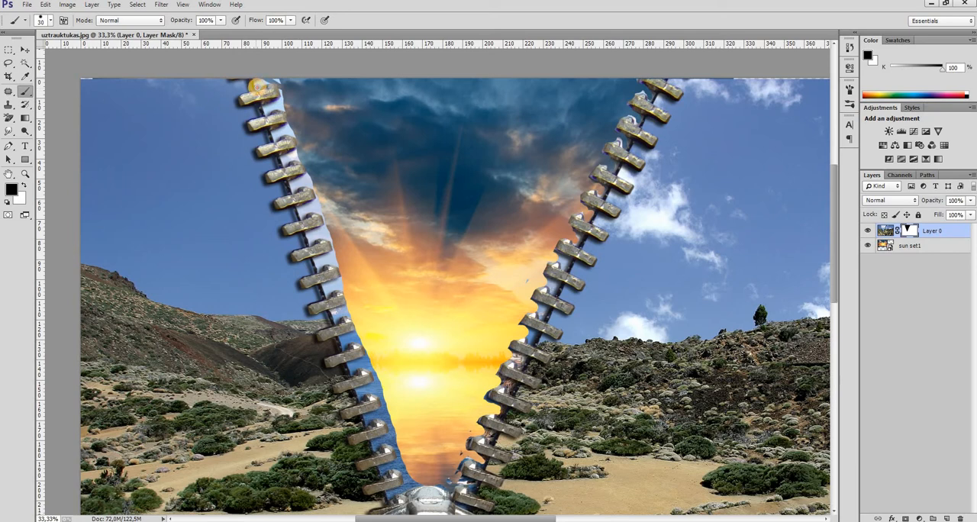
Paint the mask along the inner edge of the left zipper teeth down to the pull
mouse_move(256, 84)
mouse_down()
mouse_move(280, 83)
mouse_move(267, 110)
mouse_up()
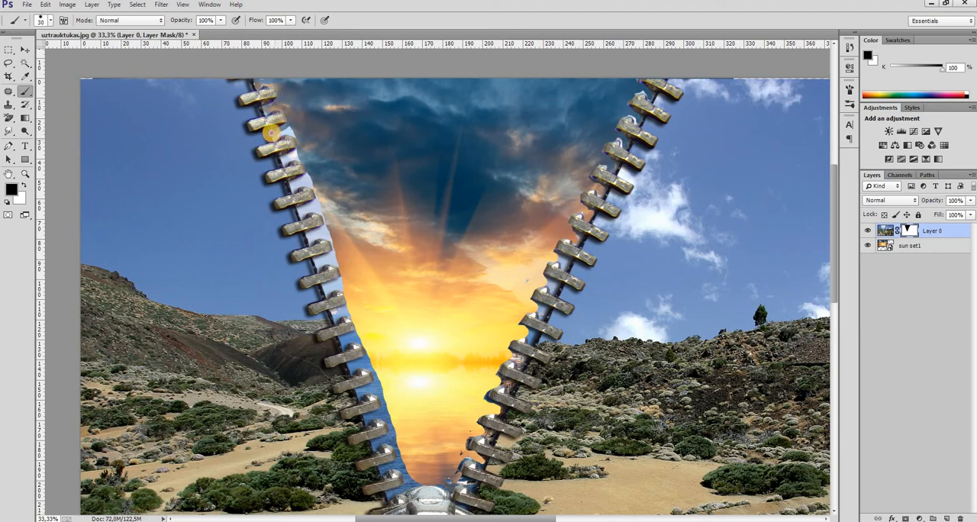
mouse_move(263, 108)
mouse_down()
mouse_move(286, 106)
mouse_move(294, 126)
mouse_move(279, 133)
mouse_move(302, 137)
mouse_move(282, 162)
mouse_move(310, 158)
mouse_move(305, 178)
mouse_move(289, 182)
mouse_move(307, 179)
mouse_move(316, 191)
mouse_move(299, 211)
mouse_move(322, 215)
mouse_move(319, 206)
mouse_move(298, 212)
mouse_move(320, 210)
mouse_move(308, 234)
mouse_move(326, 229)
mouse_move(308, 239)
mouse_move(326, 234)
mouse_move(333, 246)
mouse_move(335, 236)
mouse_move(325, 229)
mouse_move(334, 250)
mouse_move(315, 261)
mouse_move(340, 257)
mouse_move(315, 271)
mouse_move(337, 256)
mouse_move(341, 275)
mouse_move(325, 296)
mouse_move(347, 283)
mouse_move(334, 318)
mouse_move(349, 312)
mouse_move(338, 317)
mouse_move(355, 318)
mouse_move(342, 340)
mouse_move(362, 340)
mouse_up()
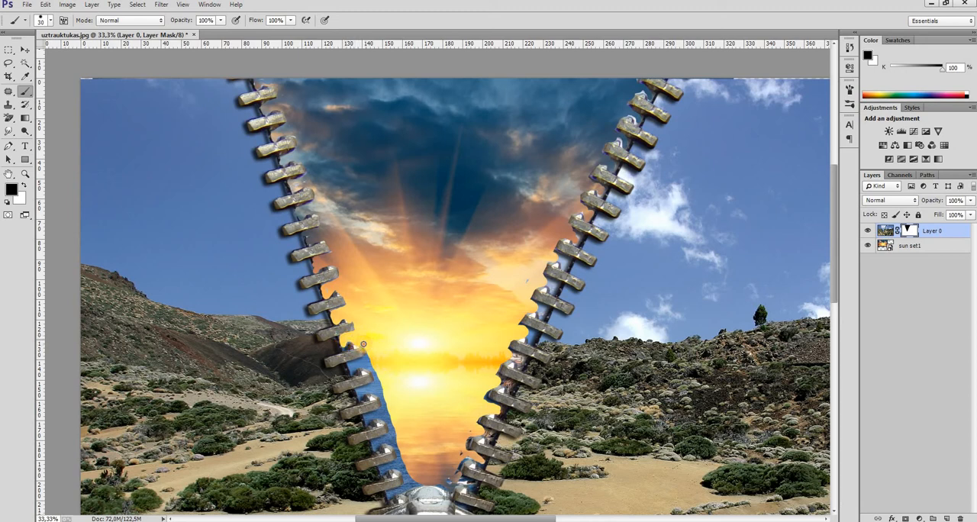
drag(367, 358, 356, 368)
mouse_move(375, 379)
mouse_down()
mouse_move(377, 396)
mouse_move(377, 381)
mouse_move(369, 387)
mouse_move(383, 388)
mouse_move(386, 412)
mouse_move(384, 398)
mouse_move(384, 412)
mouse_move(364, 418)
mouse_move(389, 413)
mouse_move(390, 447)
mouse_up()
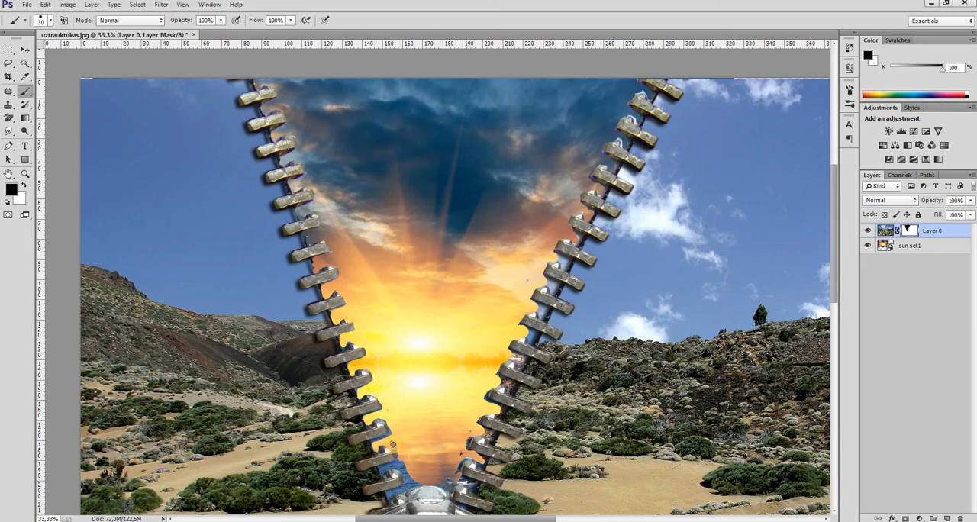
Paint the remaining mask gaps near the lower and middle right zipper teeth
mouse_move(393, 446)
mouse_down()
mouse_move(380, 474)
mouse_move(403, 462)
mouse_move(408, 472)
mouse_move(390, 496)
mouse_move(436, 483)
mouse_move(406, 484)
mouse_move(411, 475)
mouse_move(405, 483)
mouse_move(440, 477)
mouse_move(448, 484)
mouse_move(453, 456)
mouse_move(487, 458)
mouse_move(463, 451)
mouse_move(493, 438)
mouse_move(477, 429)
mouse_move(480, 409)
mouse_move(510, 416)
mouse_move(484, 405)
mouse_move(494, 380)
mouse_move(513, 381)
mouse_move(516, 392)
mouse_move(496, 382)
mouse_move(512, 376)
mouse_move(498, 371)
mouse_move(500, 359)
mouse_move(523, 368)
mouse_move(503, 349)
mouse_move(533, 342)
mouse_up()
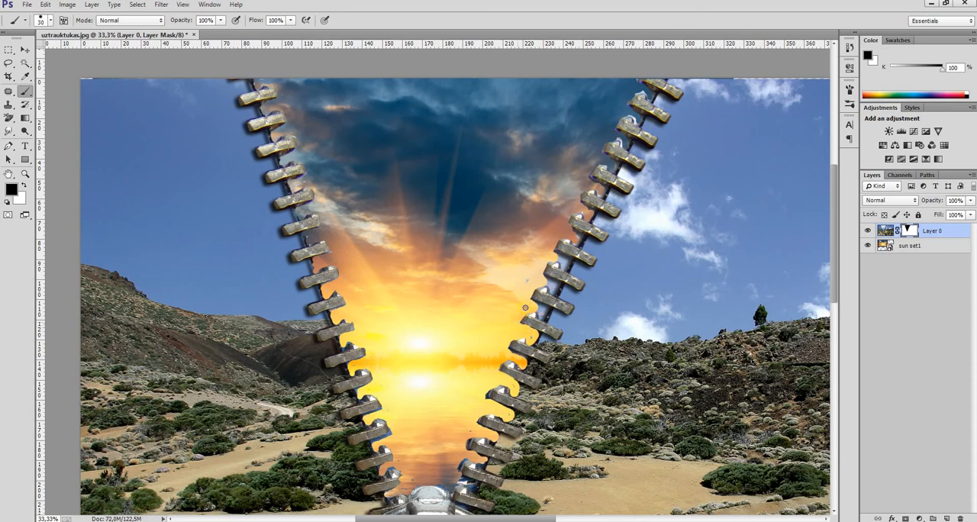
drag(528, 306, 544, 313)
click(559, 286)
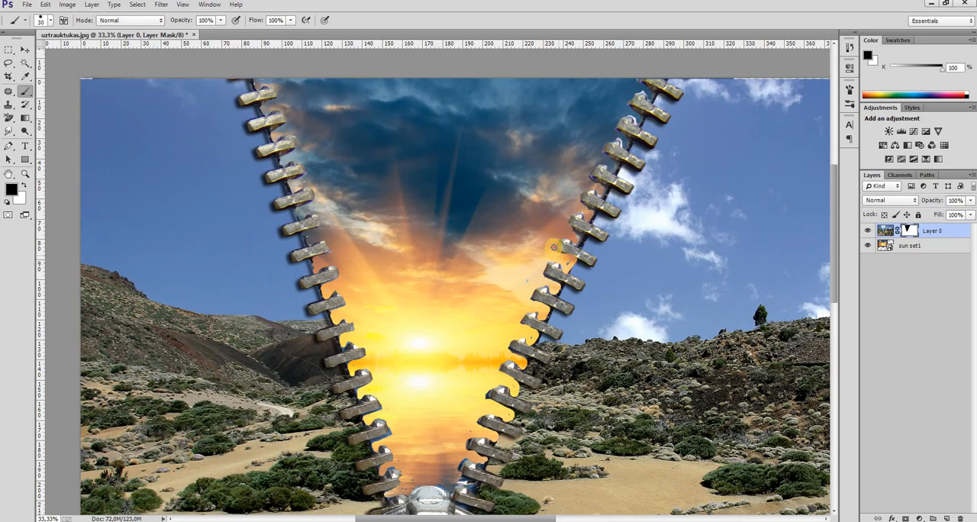
Paint a small mask touch-up beside the upper right zipper teeth
click(569, 233)
mouse_move(569, 234)
mouse_down()
mouse_move(582, 243)
mouse_move(567, 229)
mouse_up()
Sharpen along the left zipper teeth and the lower right teeth with the Sharpen tool at 50% strength and a smaller brush
click(17, 92)
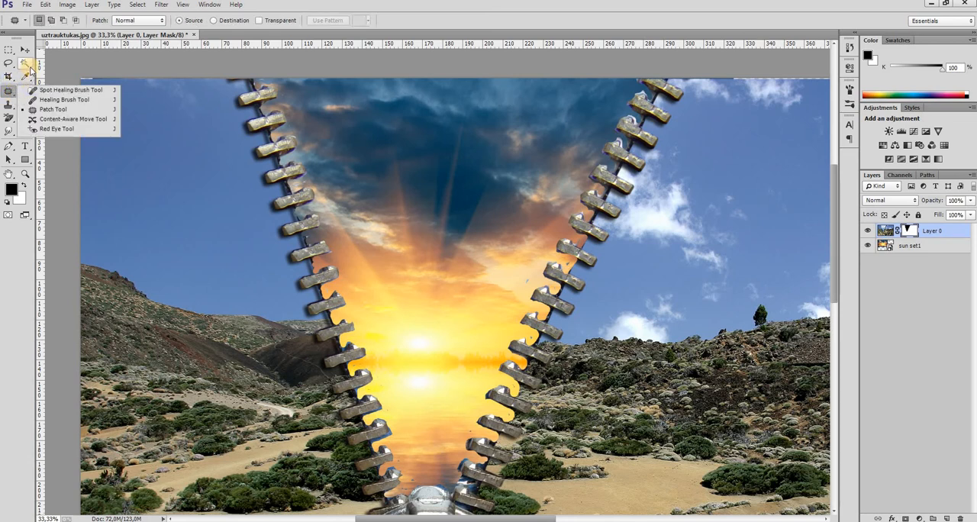
click(15, 121)
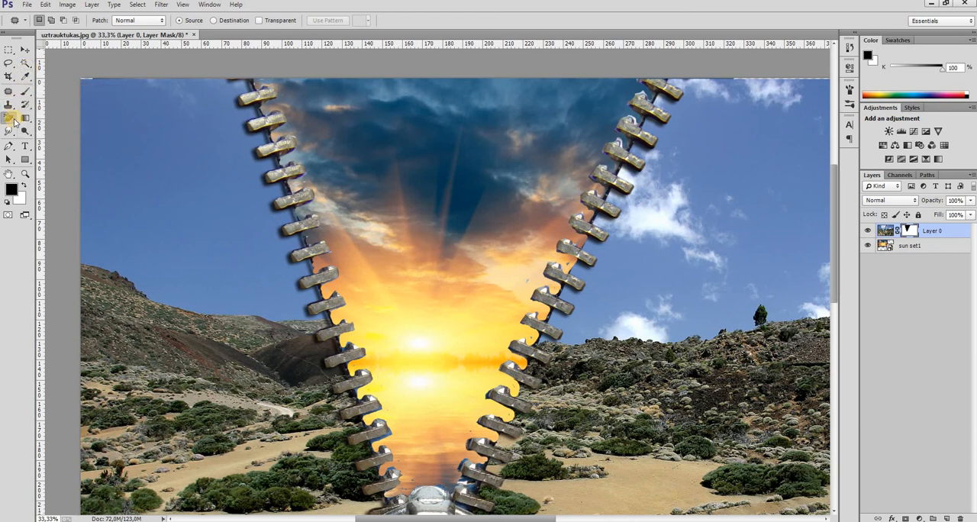
click(14, 121)
click(13, 135)
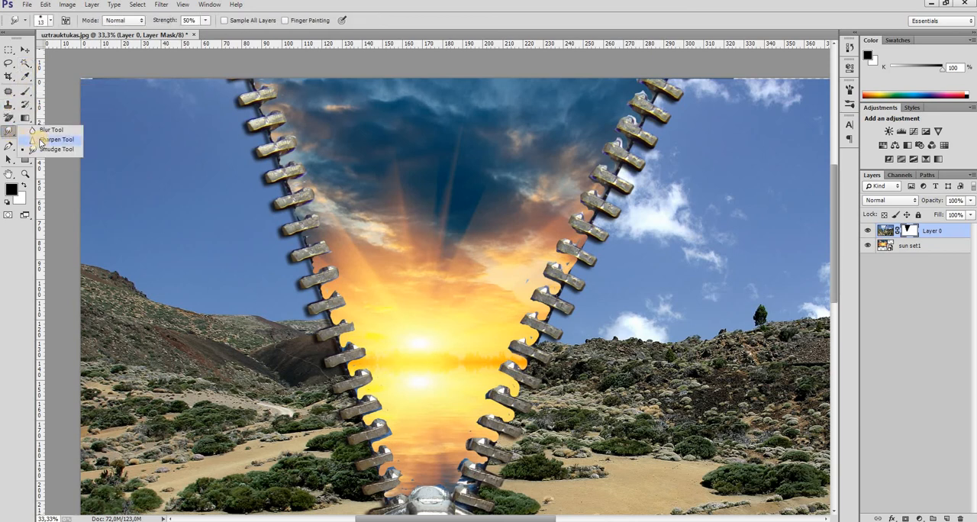
click(44, 140)
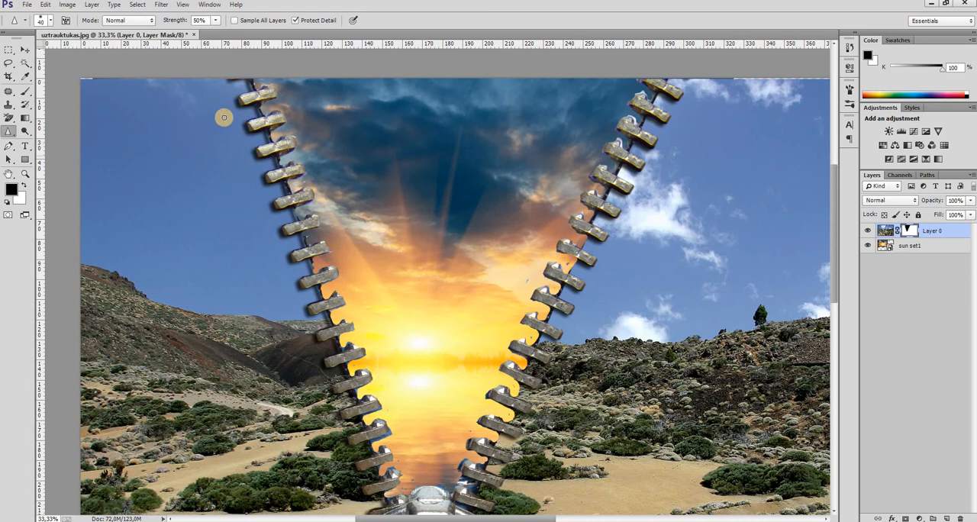
key(bracketleft)
key(bracketleft)
key(bracketleft)
key(bracketleft)
key(bracketleft)
key(bracketleft)
key(bracketleft)
key(bracketleft)
key(bracketleft)
key(bracketleft)
click(279, 161)
mouse_move(279, 161)
mouse_down()
mouse_move(291, 240)
mouse_move(276, 150)
mouse_move(378, 458)
mouse_move(466, 483)
mouse_move(423, 475)
mouse_up()
mouse_move(483, 416)
mouse_down()
mouse_move(665, 95)
mouse_move(487, 371)
mouse_move(453, 458)
mouse_up()
double_click(9, 174)
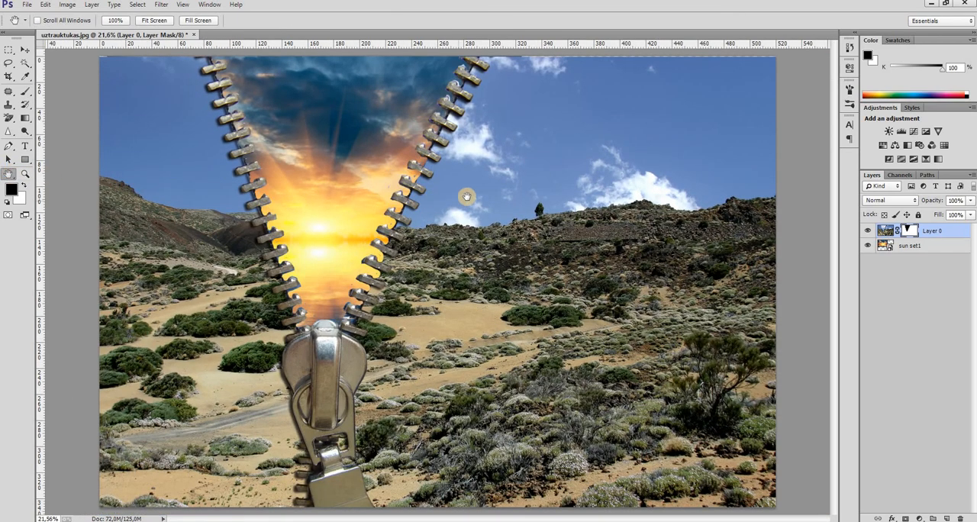